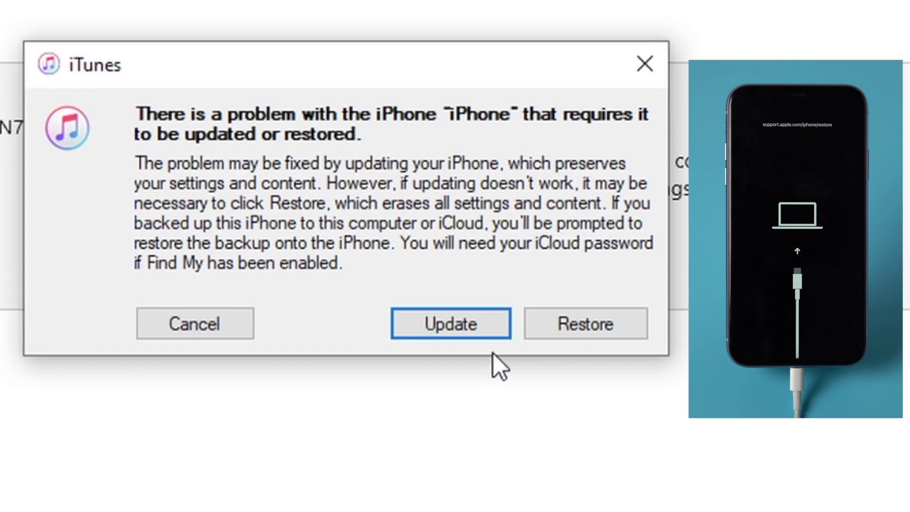
- Update the iPhone 11 to iOS 14.0 and accept the software license agreement
left_click(485, 322)
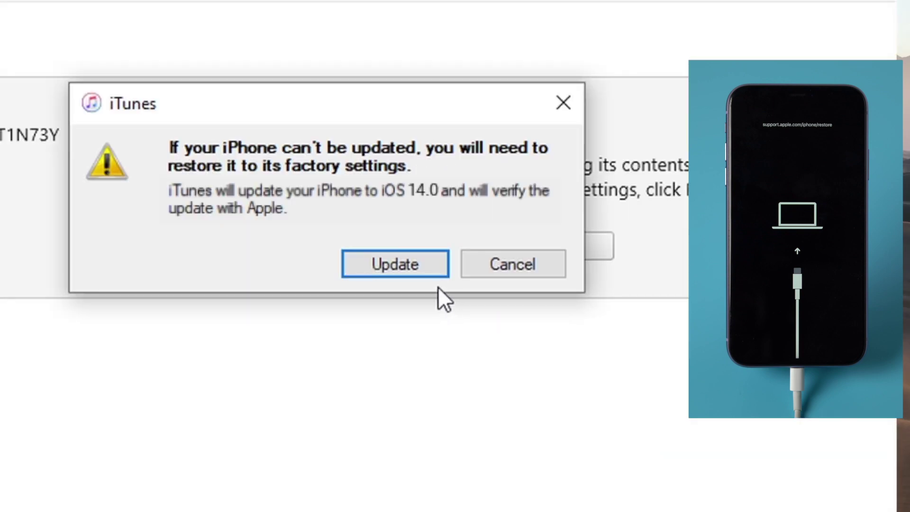
left_click(430, 256)
left_click(530, 391)
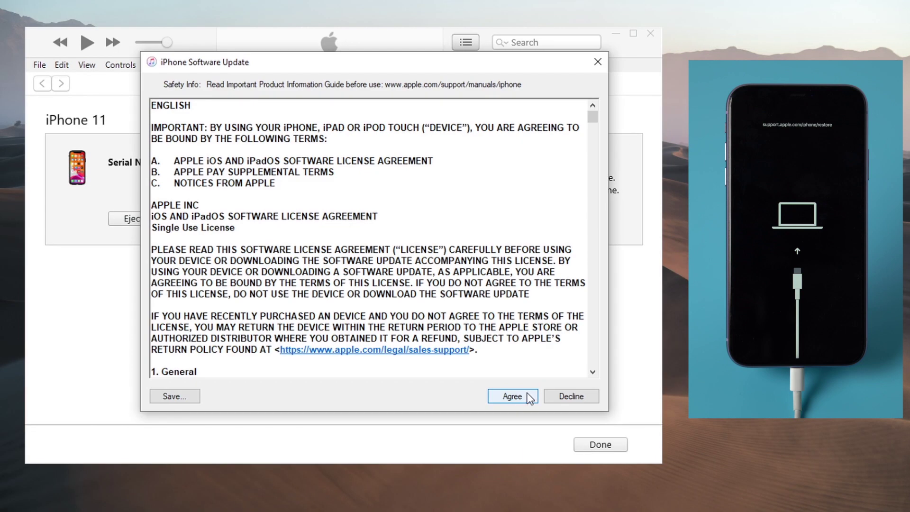
left_click(514, 395)
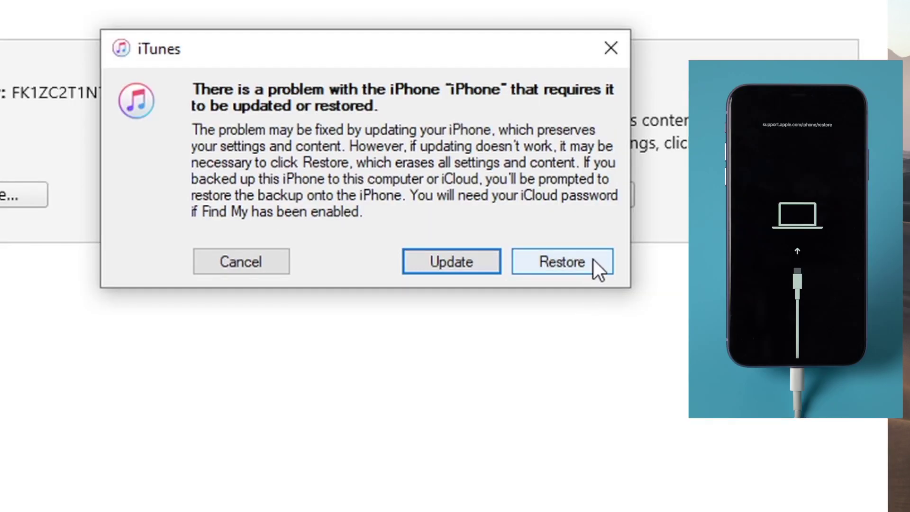
- Choose Restore and confirm Restore and Update for the iPhone 11
left_click(562, 262)
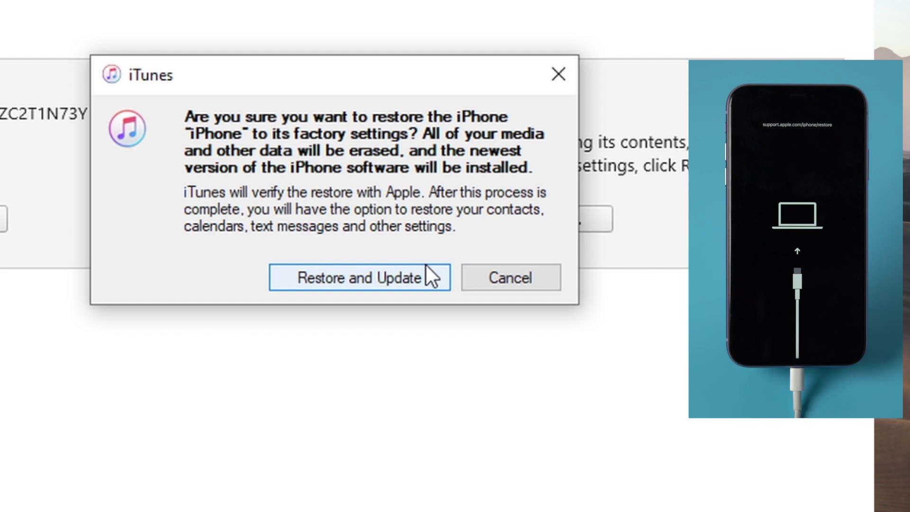
left_click(428, 264)
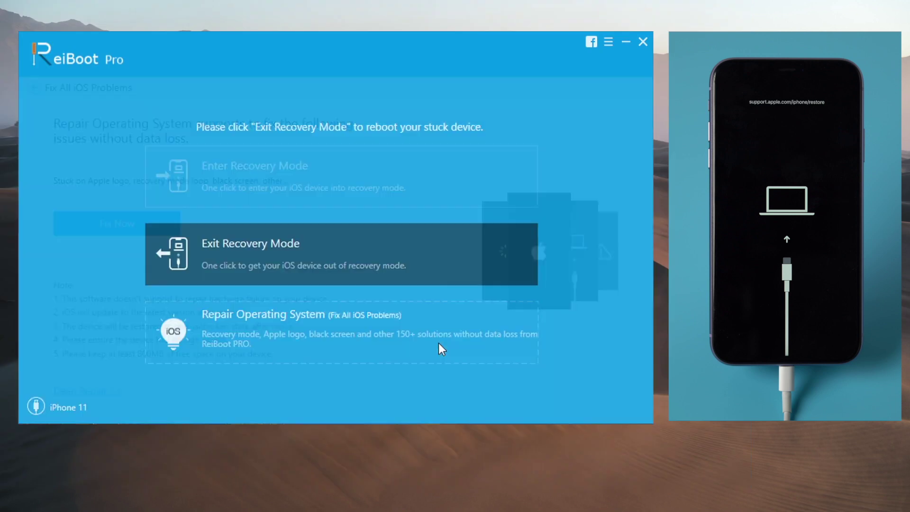
- Start Repair Operating System in ReiBoot and download the iOS 14.0 firmware package
left_click(451, 385)
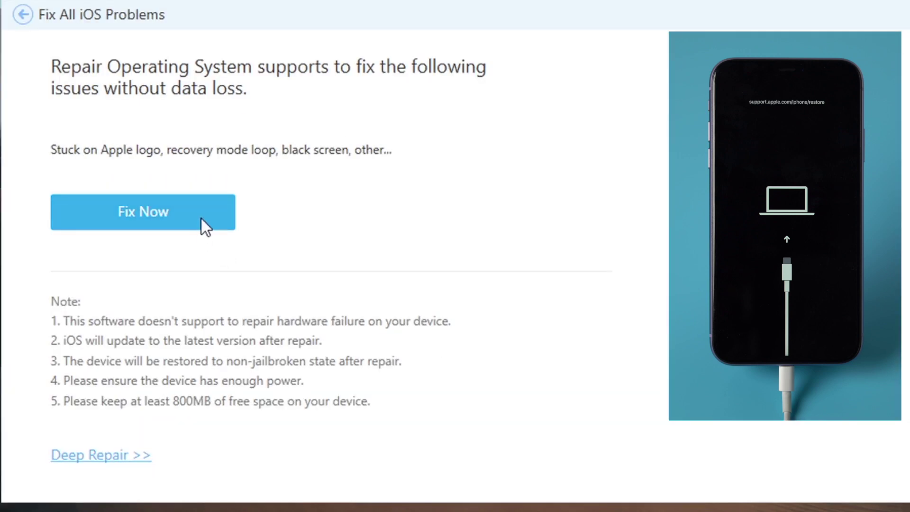
left_click(204, 209)
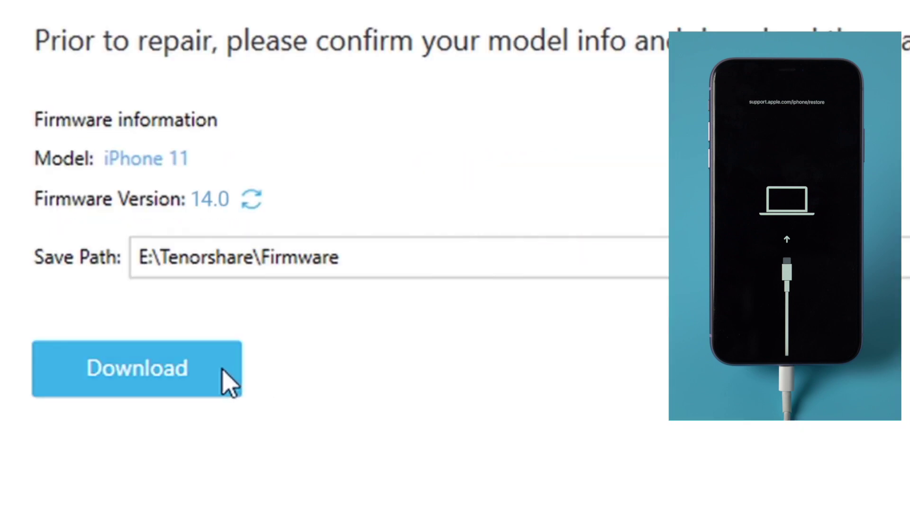
left_click(223, 375)
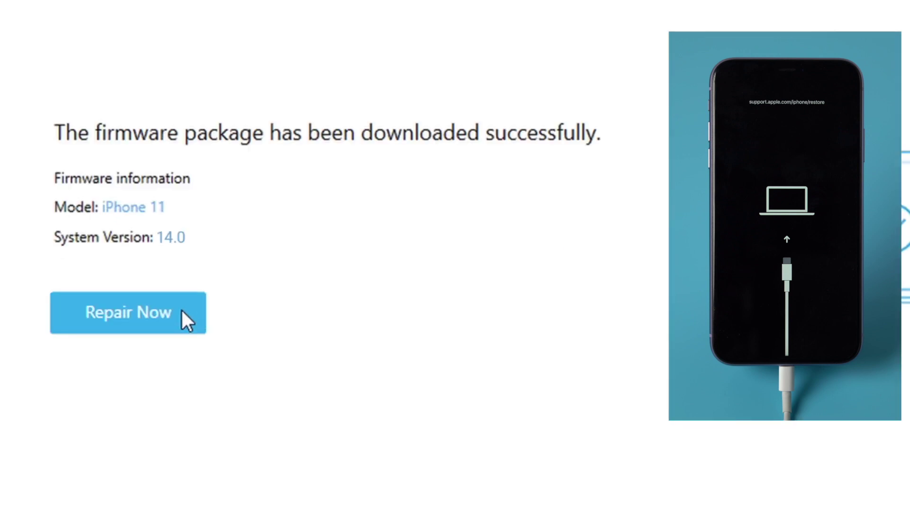
- Run Repair Now with the iOS 14.0 firmware until the iPhone 11 reboots
left_click(182, 311)
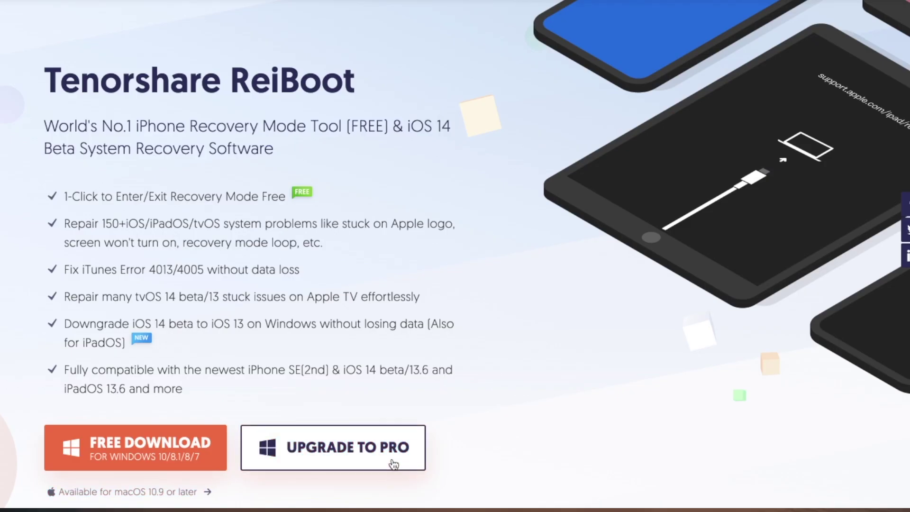
- Choose Upgrade to Pro to reach the ReiBoot license pricing page
left_click(394, 463)
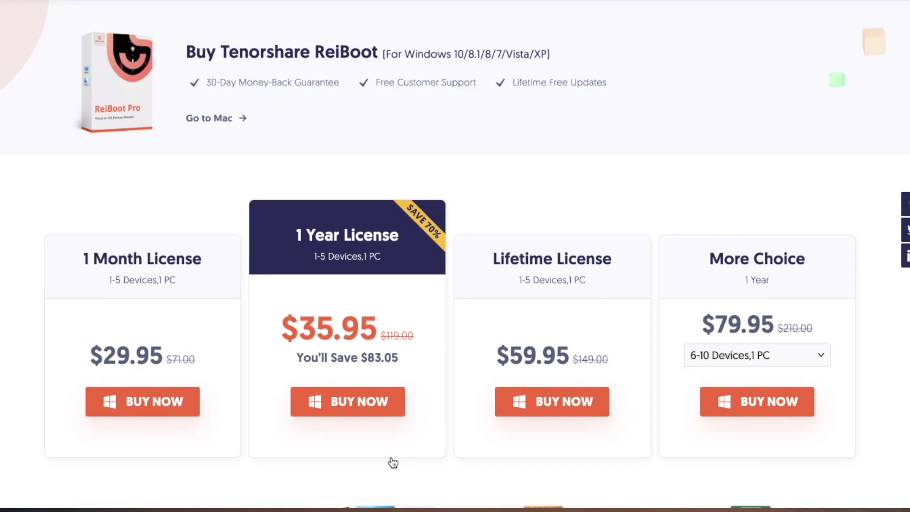